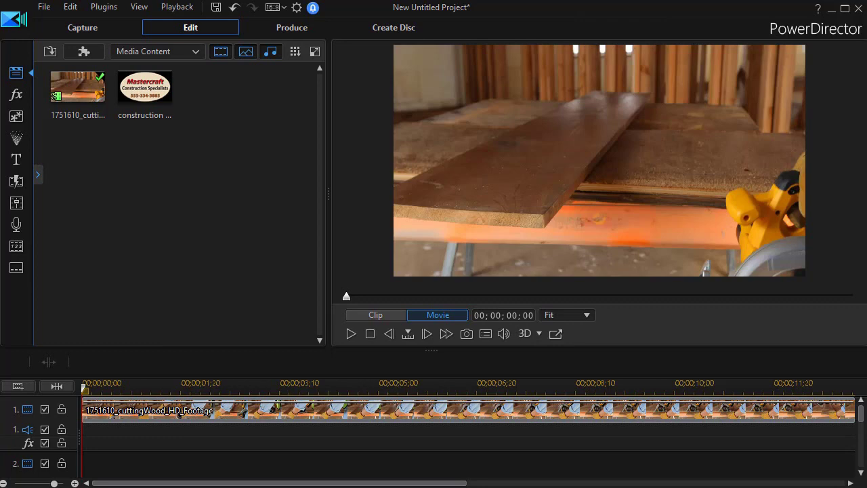
- Play the wood-cutting clip on track 1 in the preview to about 7 seconds
left_click(348, 335)
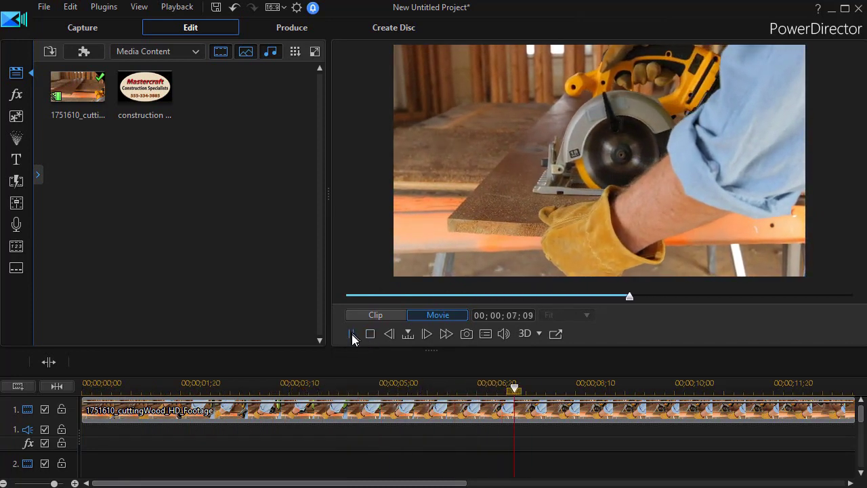
- Place the construction logo image on track 2 and extend it to 00;00;13;02
left_click(353, 334)
left_click(151, 97)
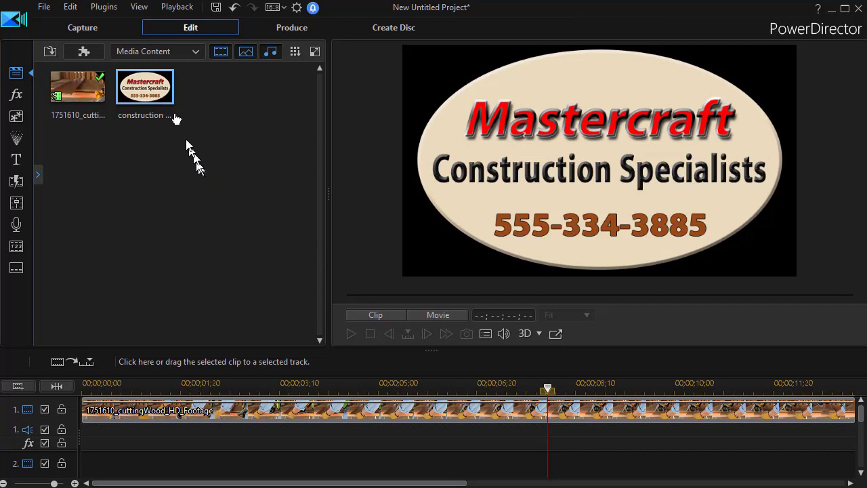
left_click_drag(145, 90, 101, 428)
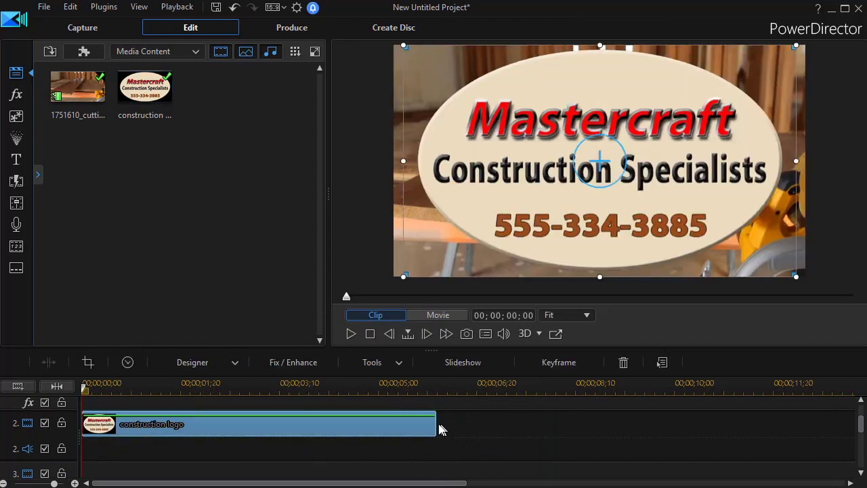
left_click_drag(447, 426, 662, 449)
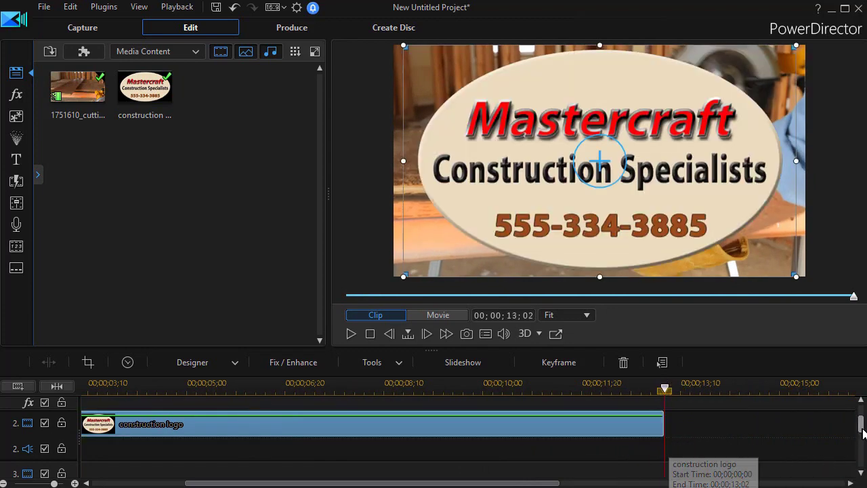
left_click_drag(862, 437, 861, 411)
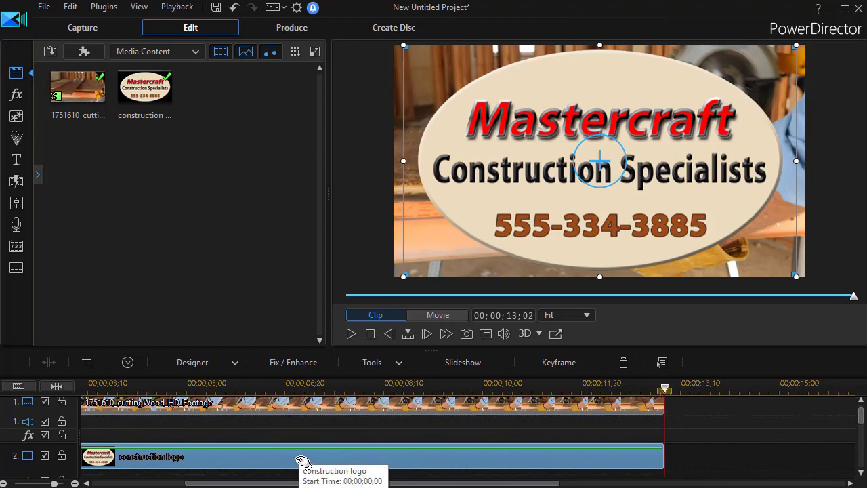
scroll(303, 461, "down", 1)
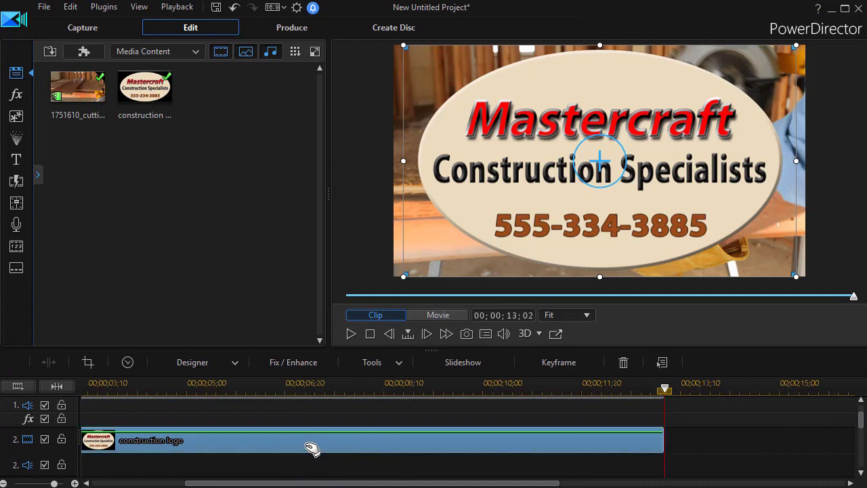
- In PiP Designer, scale the logo to 0.433 × 0.453 at upper-left (X 0.266, Y 0.302)
double_click(308, 442)
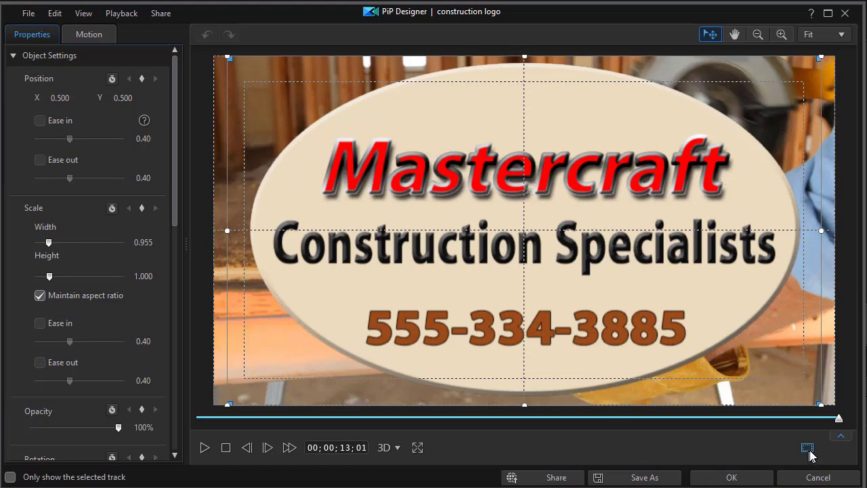
left_click(810, 452)
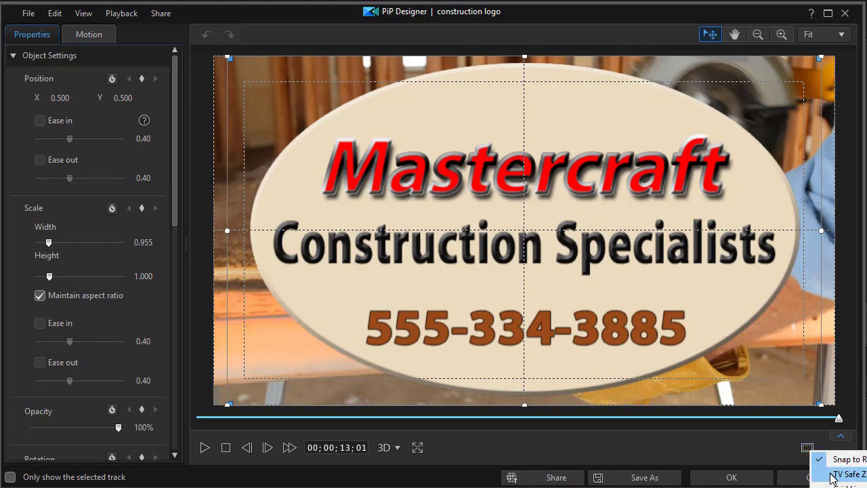
left_click(730, 440)
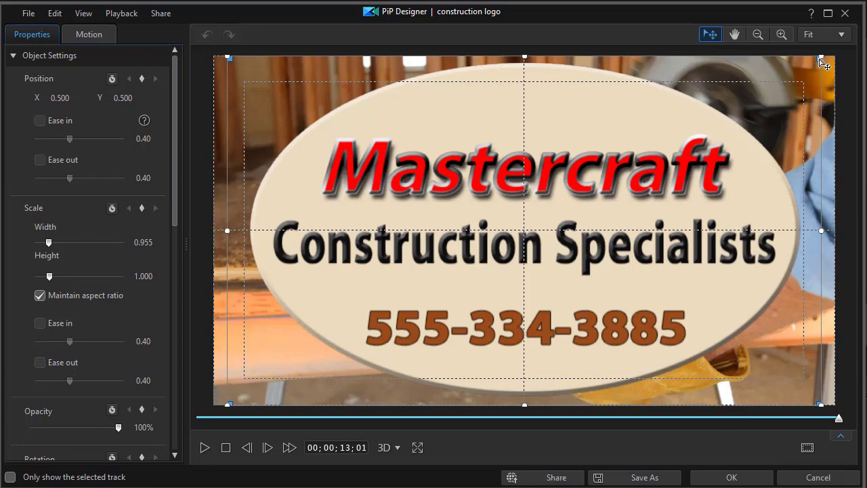
left_click_drag(821, 57, 379, 279)
left_click_drag(320, 291, 337, 96)
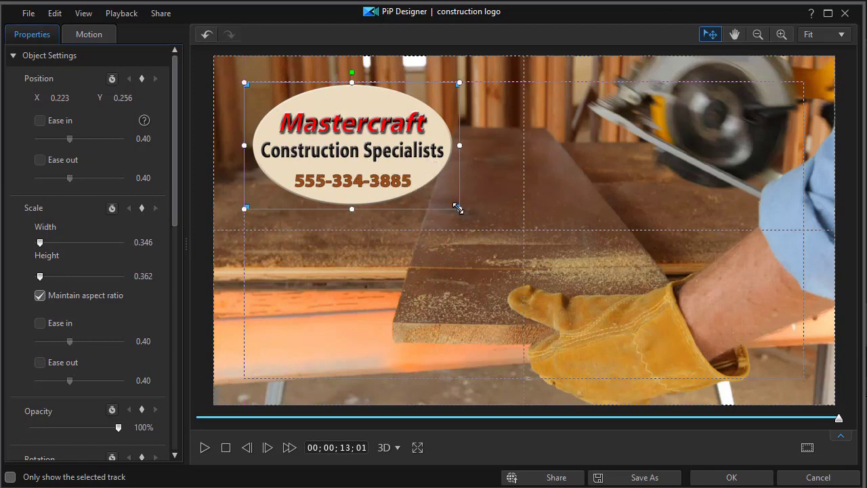
left_click_drag(459, 209, 479, 240)
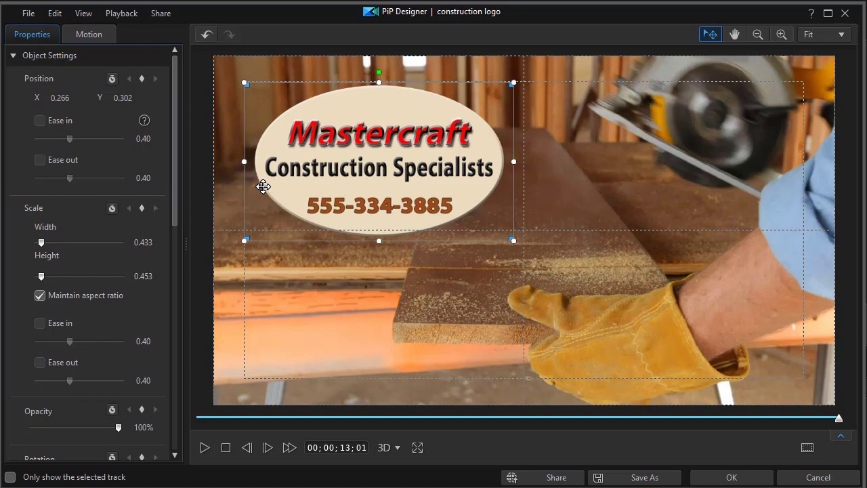
left_click_drag(175, 192, 162, 310)
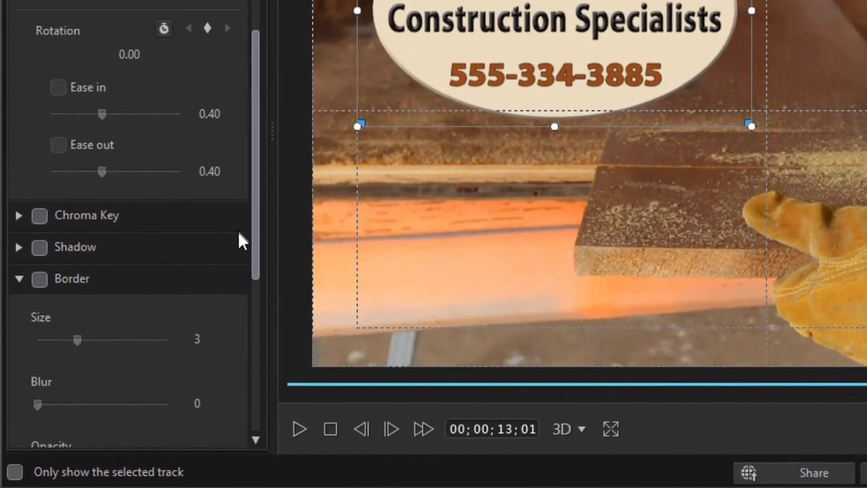
- Enable a size-3 border on the logo with a dark brown uniform colour
left_click_drag(241, 240, 241, 309)
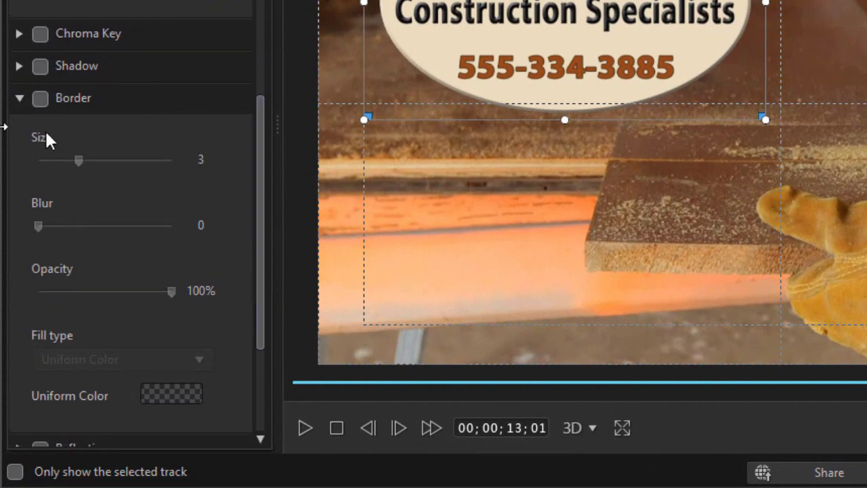
left_click(40, 98)
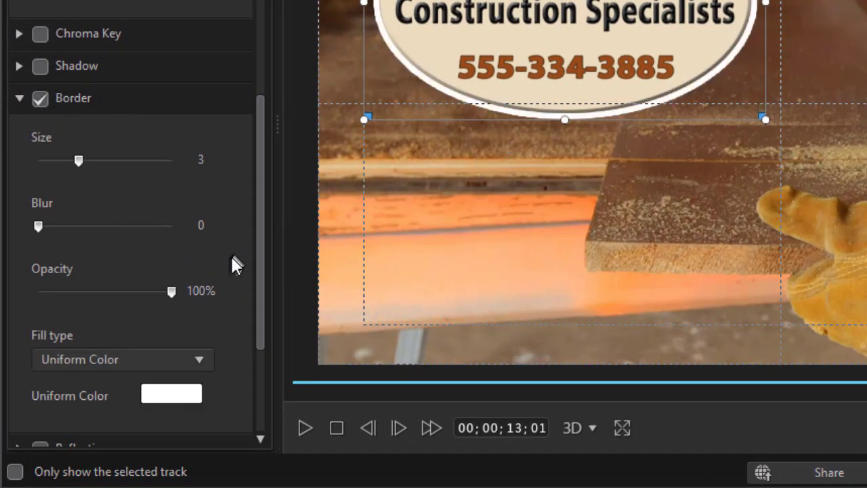
left_click_drag(260, 232, 252, 306)
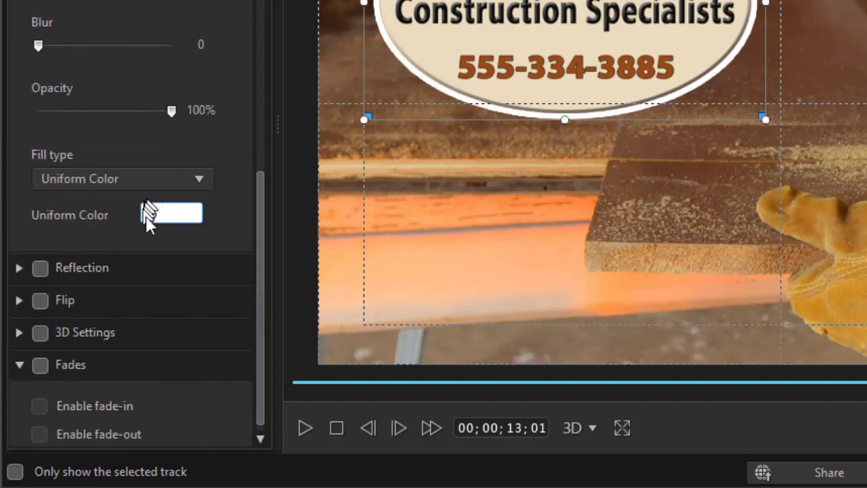
left_click(175, 219)
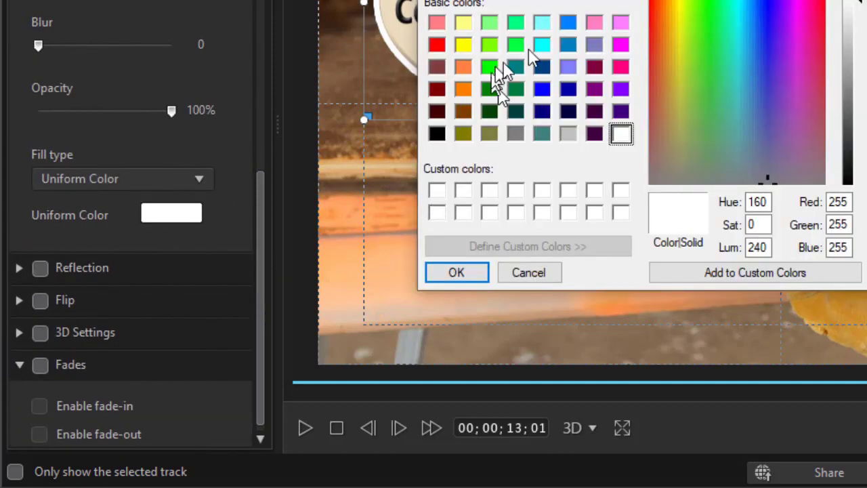
left_click(669, 79)
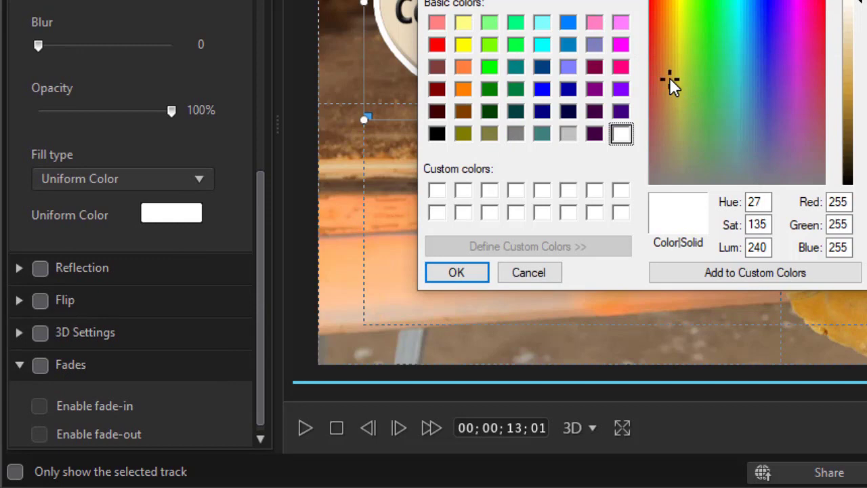
left_click(855, 136)
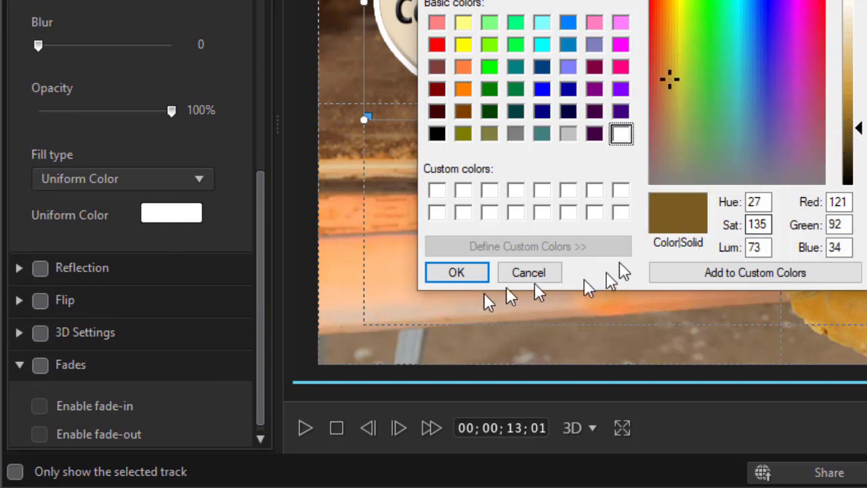
left_click(456, 273)
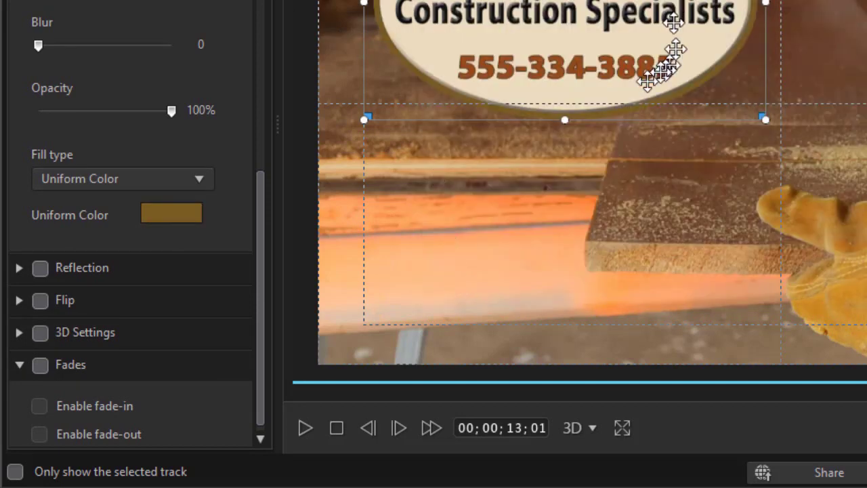
- Change the border fill to a 2 Color Gradient from black to white
left_click(205, 180)
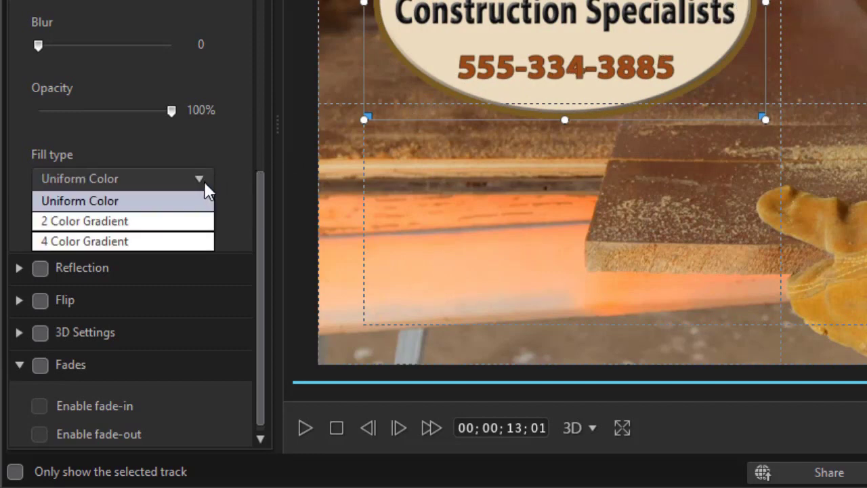
left_click(187, 231)
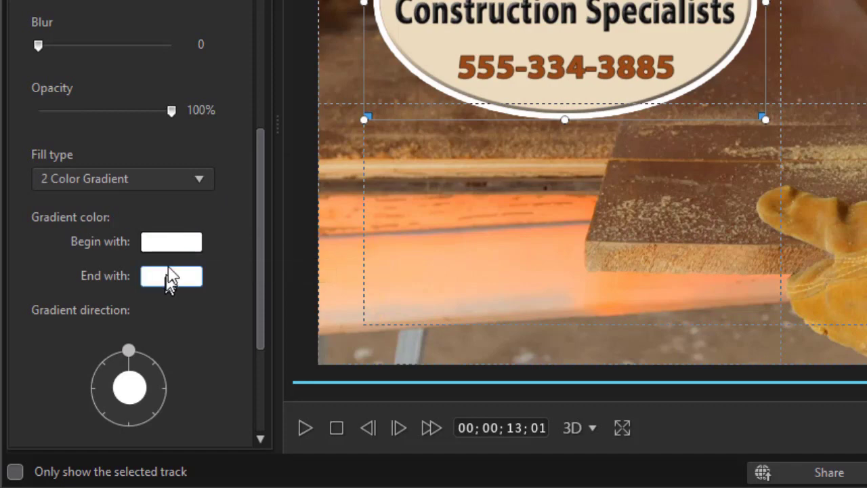
left_click(173, 245)
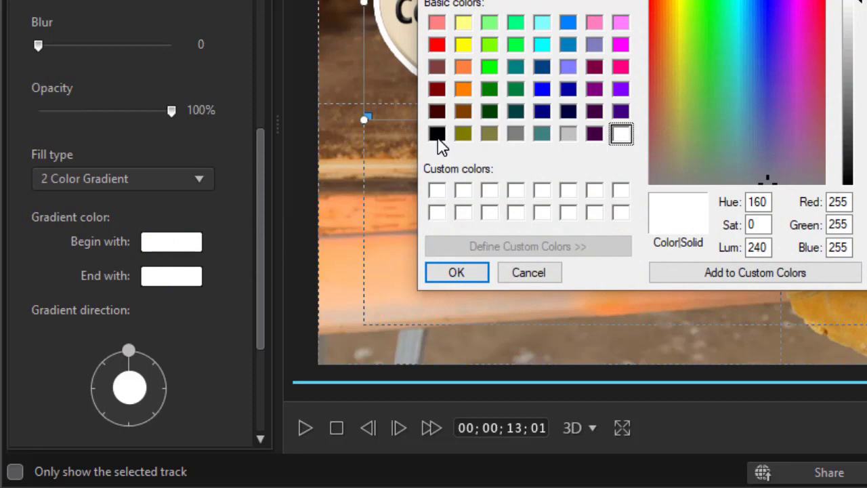
left_click(438, 135)
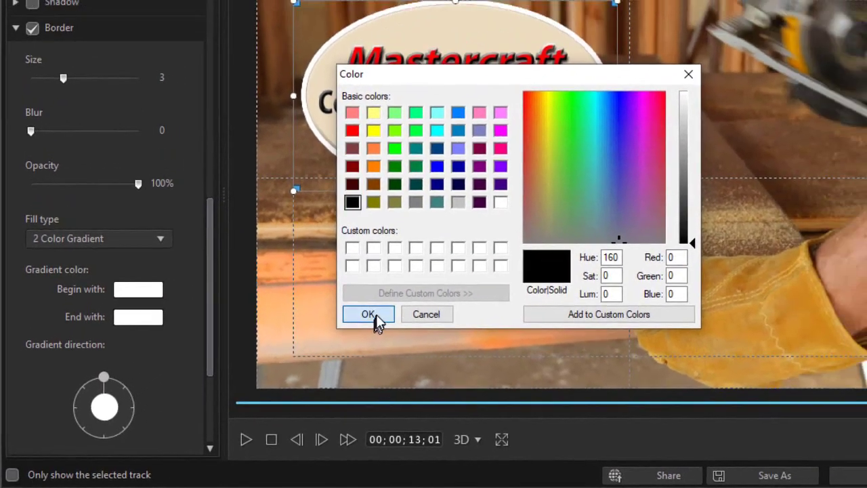
left_click(456, 272)
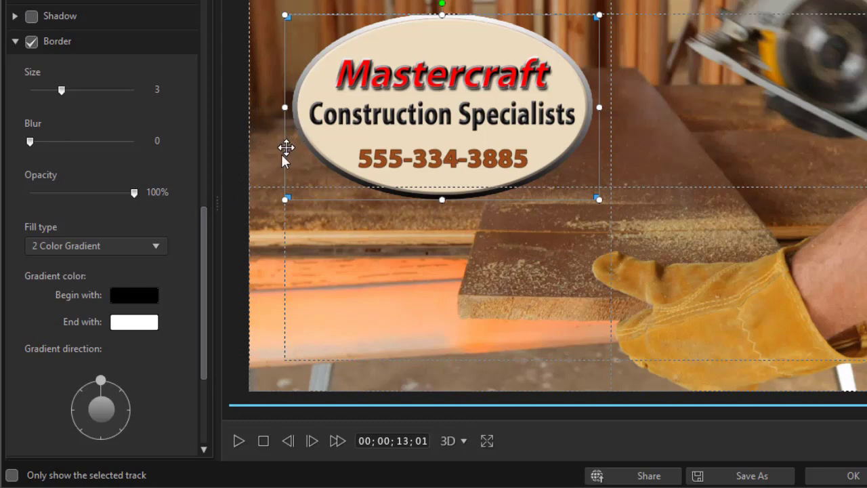
left_click_drag(203, 276, 197, 230)
scroll(190, 240, "down", 2)
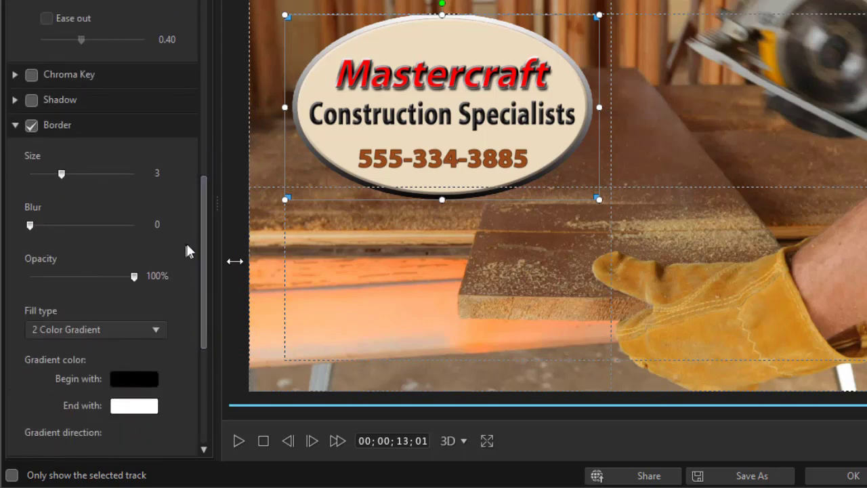
- Close the designer and replay the movie from the start to check the bordered logo
left_click(854, 476)
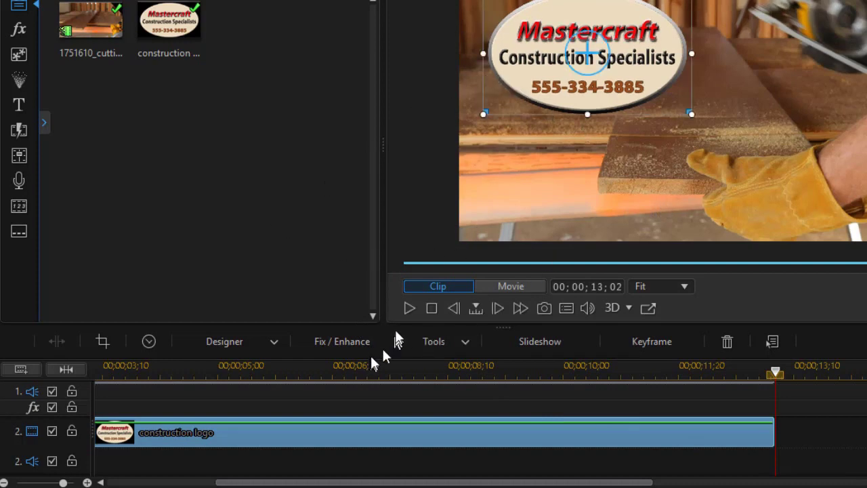
left_click(432, 308)
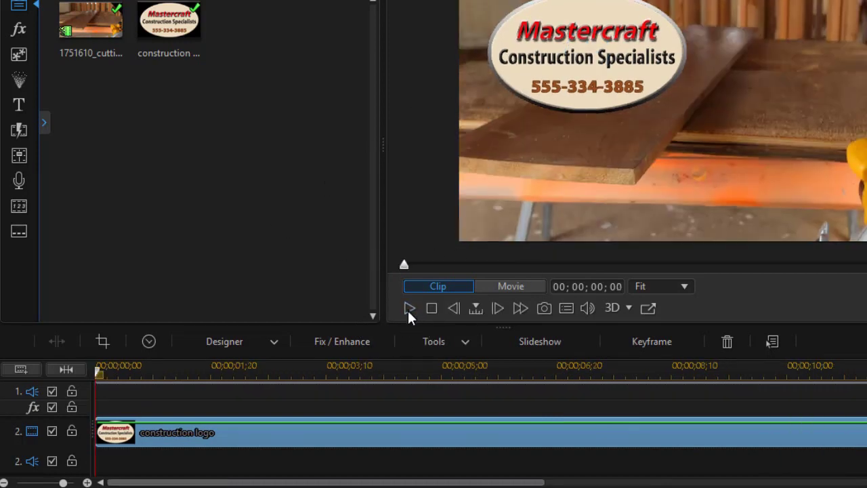
left_click(408, 308)
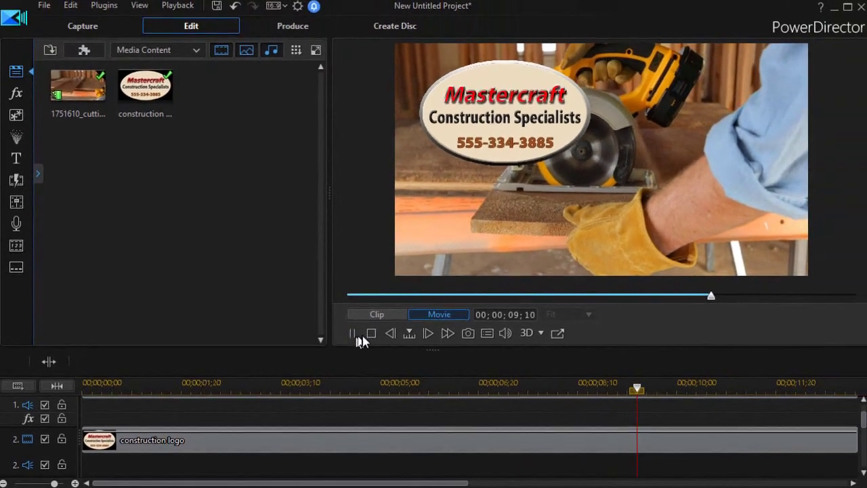
- Reopen the logo in PiP Designer and add a Position keyframe at 00;00;00;00 (X 0.266)
double_click(404, 441)
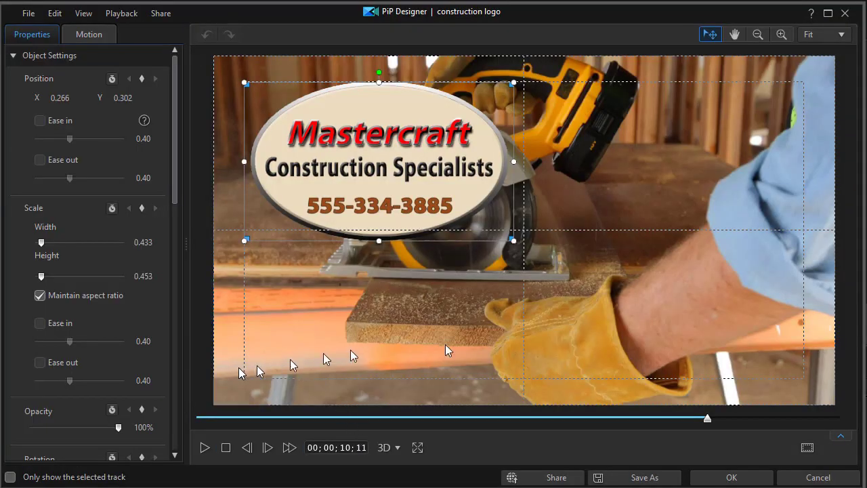
left_click(843, 439)
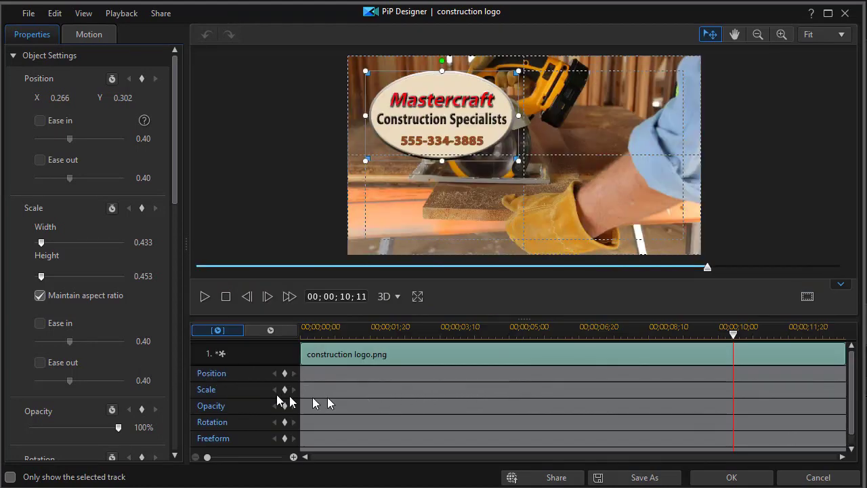
left_click_drag(521, 323, 518, 363)
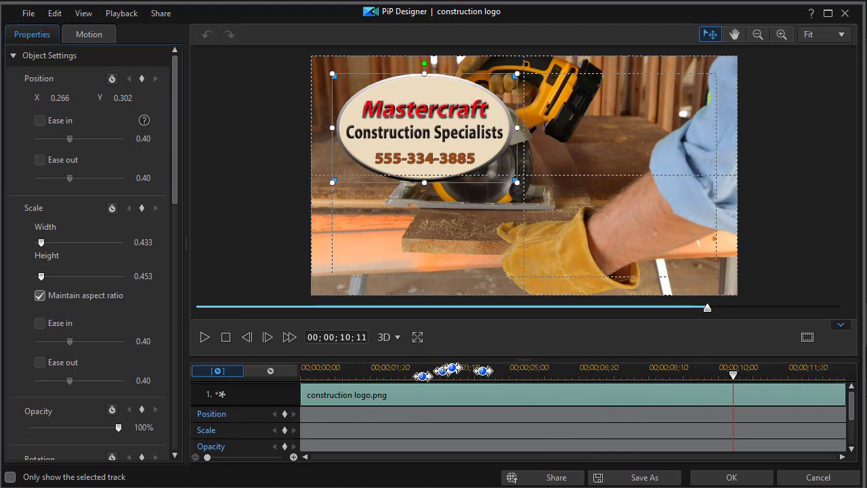
left_click_drag(737, 381, 291, 407)
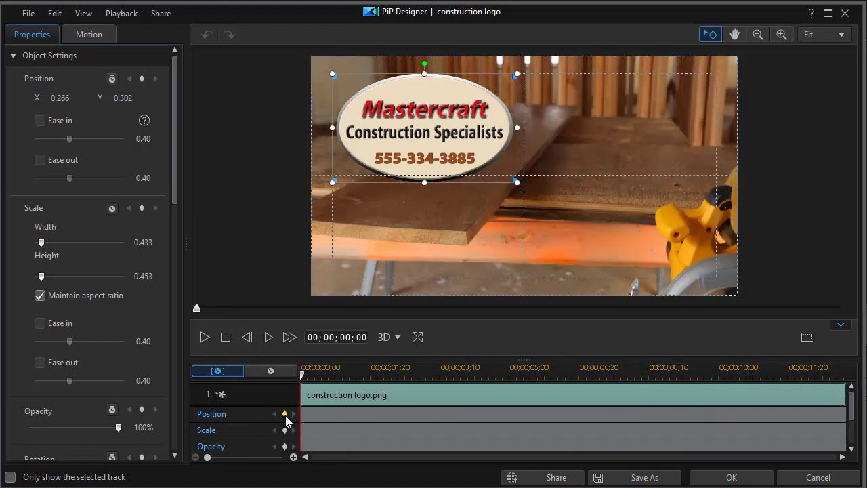
left_click(285, 414)
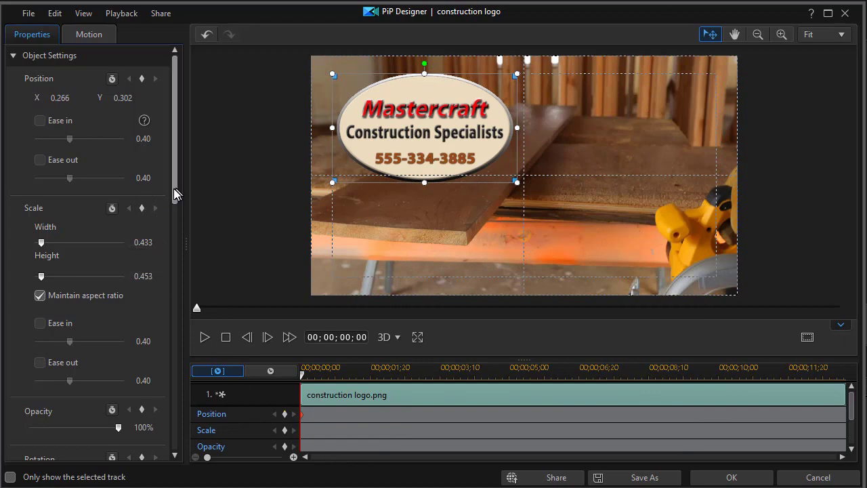
left_click_drag(174, 193, 173, 460)
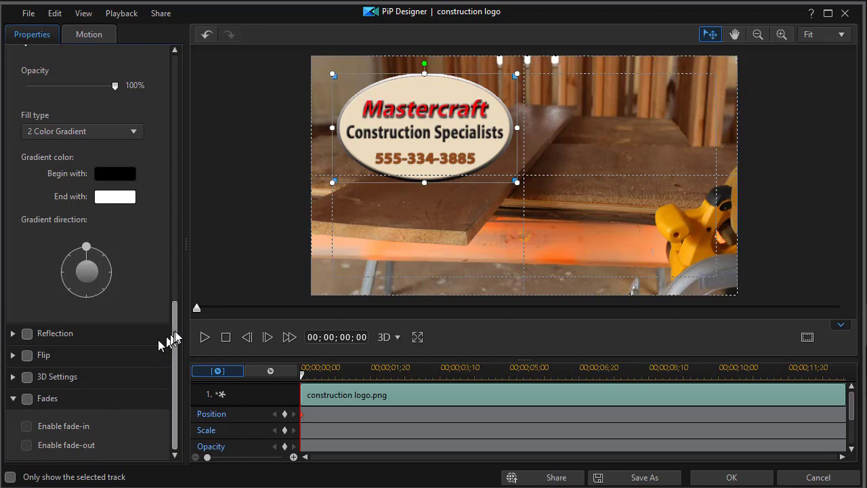
left_click_drag(174, 339, 190, 174)
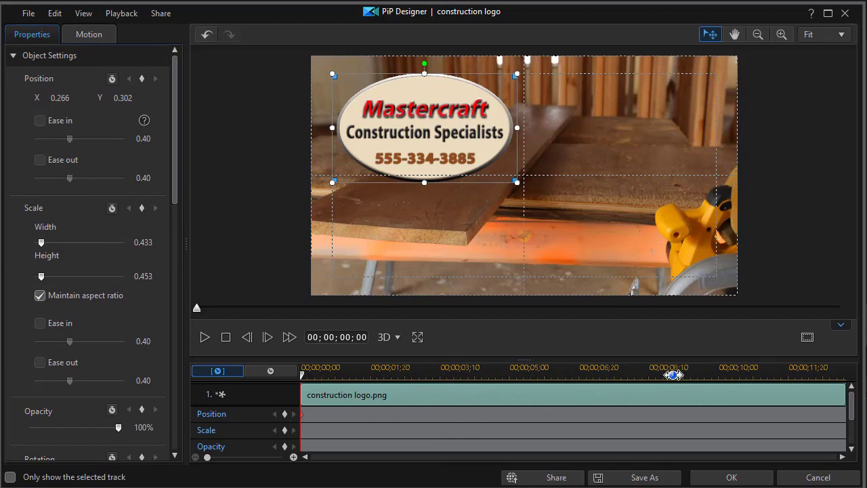
- Add a Position keyframe at the clip end with the logo moved upper-right to X 0.734
left_click(673, 375)
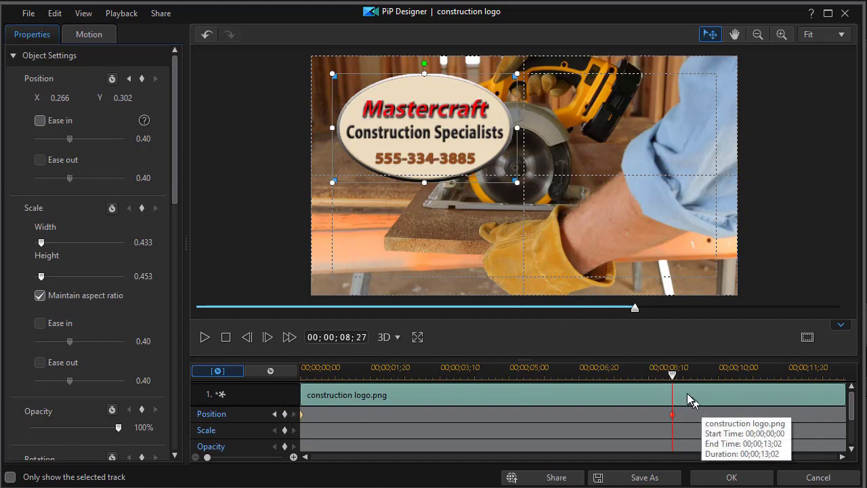
left_click_drag(676, 383, 848, 387)
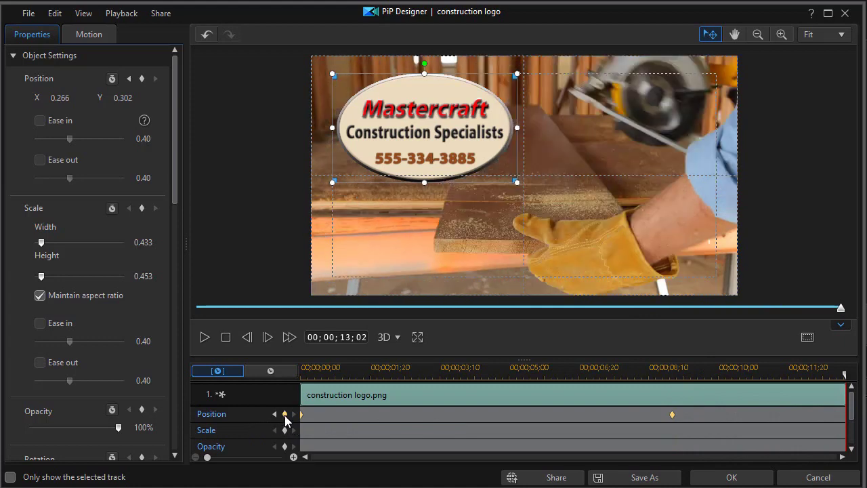
left_click(284, 414)
left_click_drag(416, 124, 613, 124)
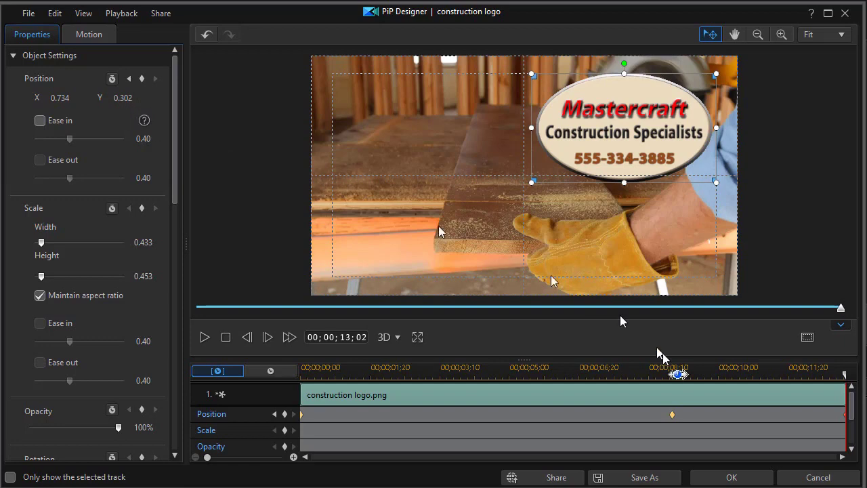
- Set the 08;27 keyframe to Duplicate Next Keyframe so the logo holds at upper-right
left_click(275, 414)
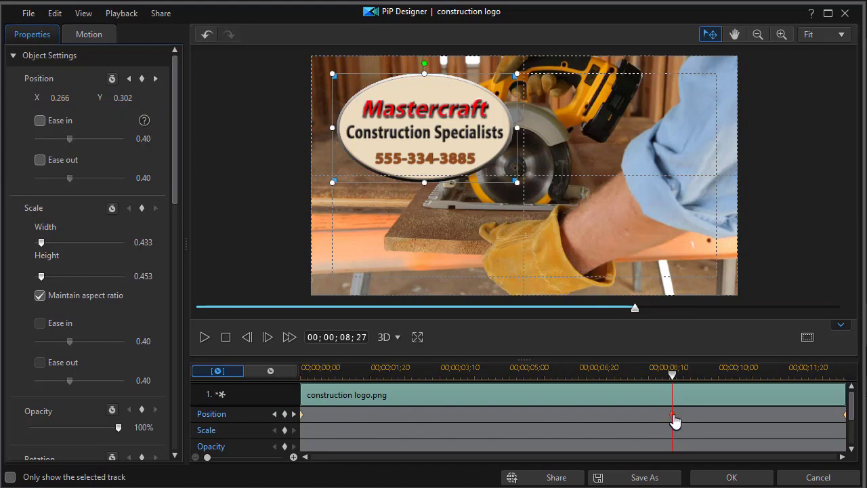
right_click(676, 421)
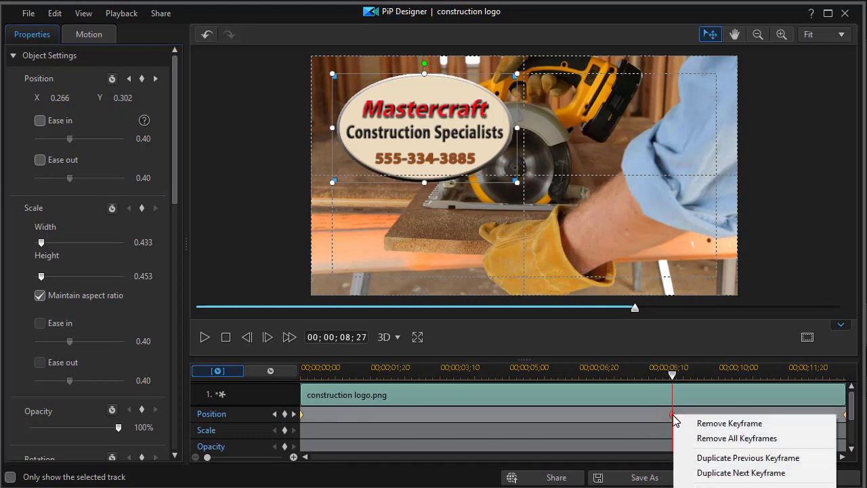
left_click(719, 478)
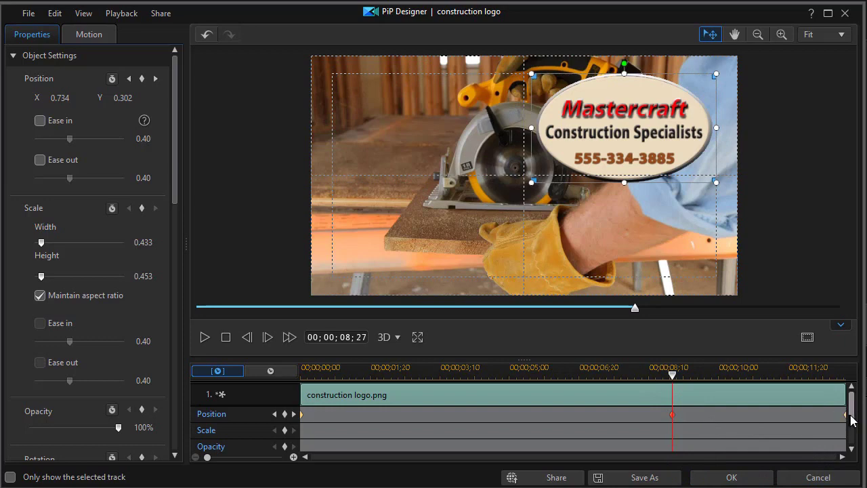
left_click(220, 341)
left_click(205, 337)
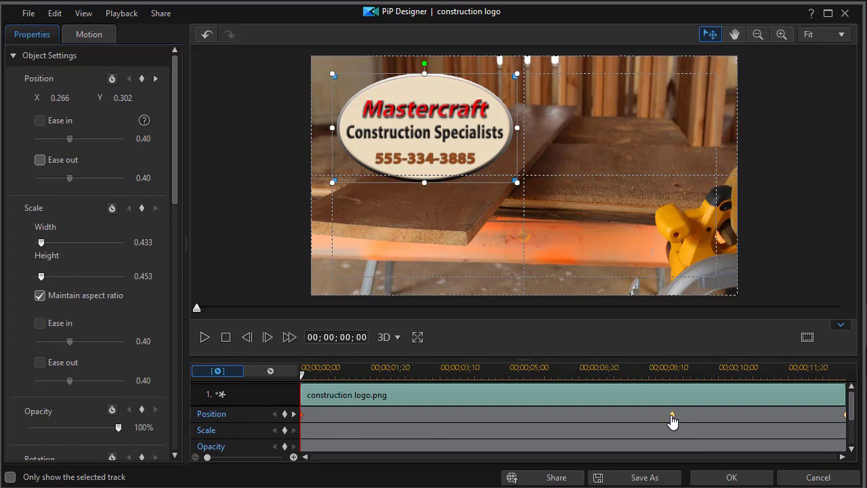
left_click(672, 415)
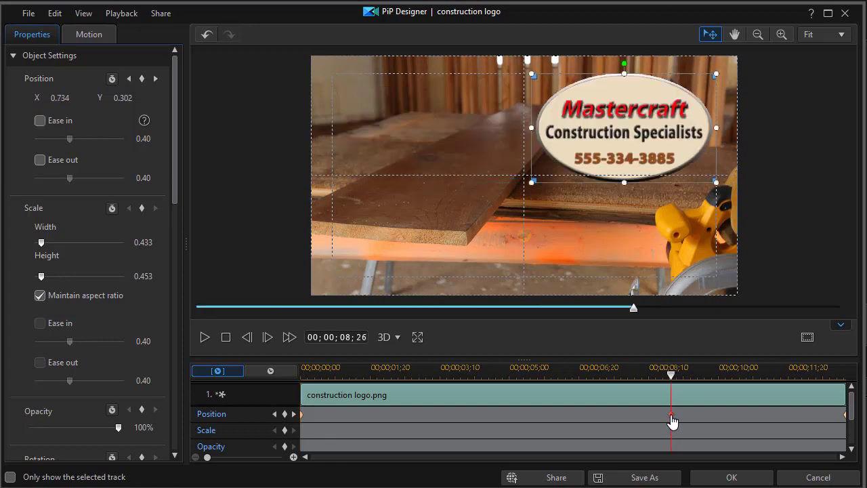
- Move the middle Position keyframe to about 00;00;05;21 and replay from the start
left_click_drag(667, 420, 538, 428)
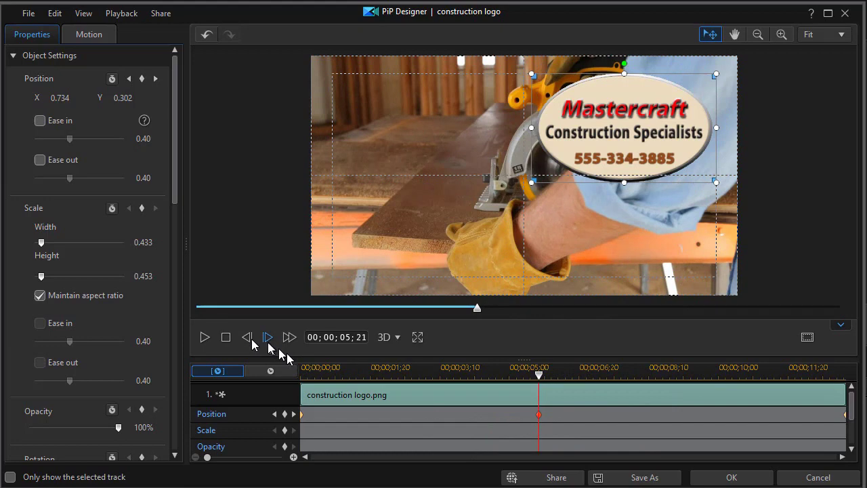
left_click(226, 338)
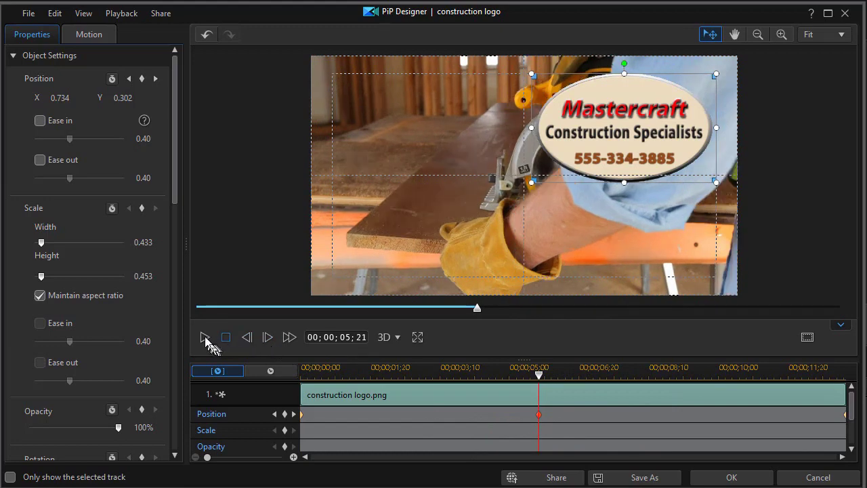
left_click(205, 337)
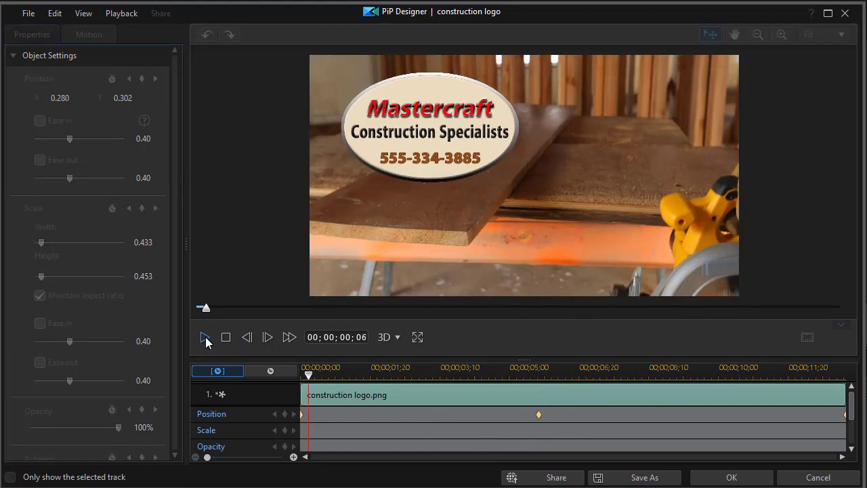